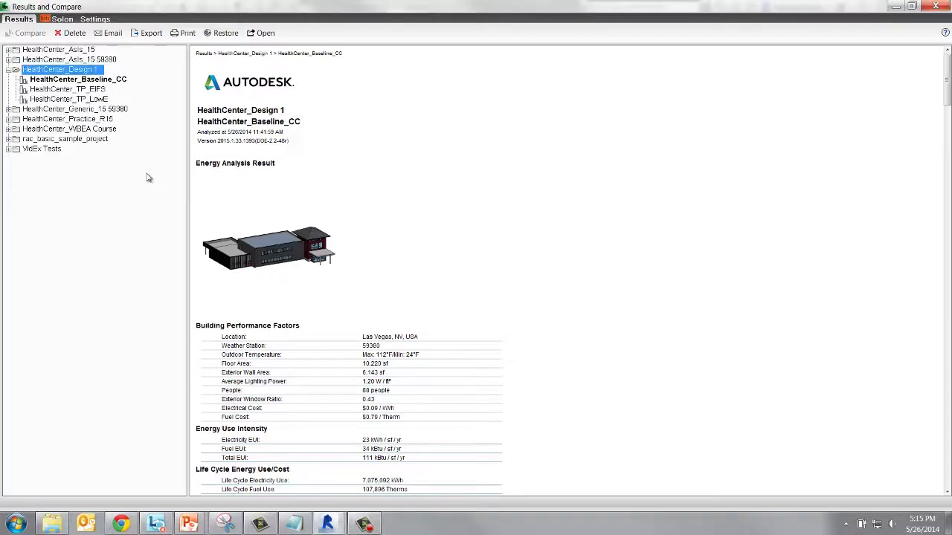
Glance at the TP_EIFS run, then return to HealthCenter_Baseline_CC's building performance and EUI tables.
{"action": "left_click", "coordinate": [89, 80]}
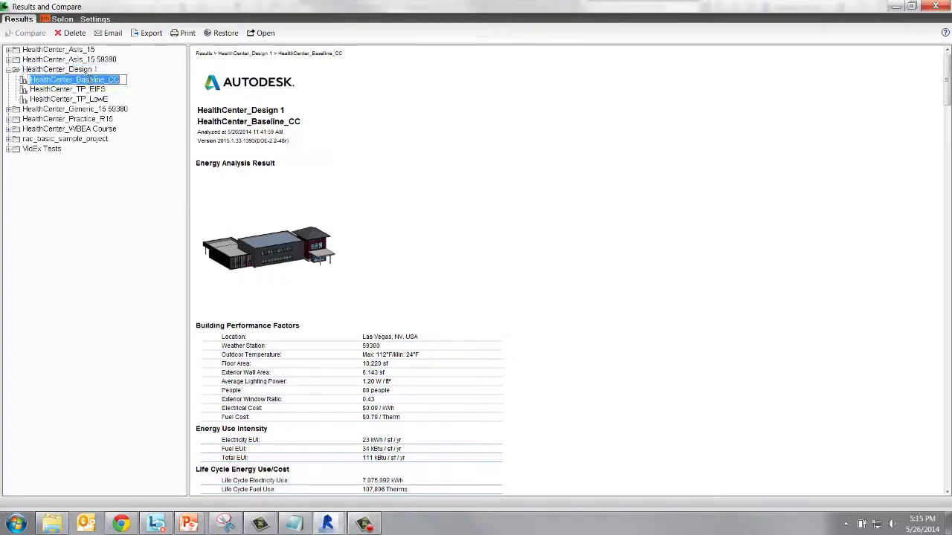
{"action": "key", "text": "Down"}
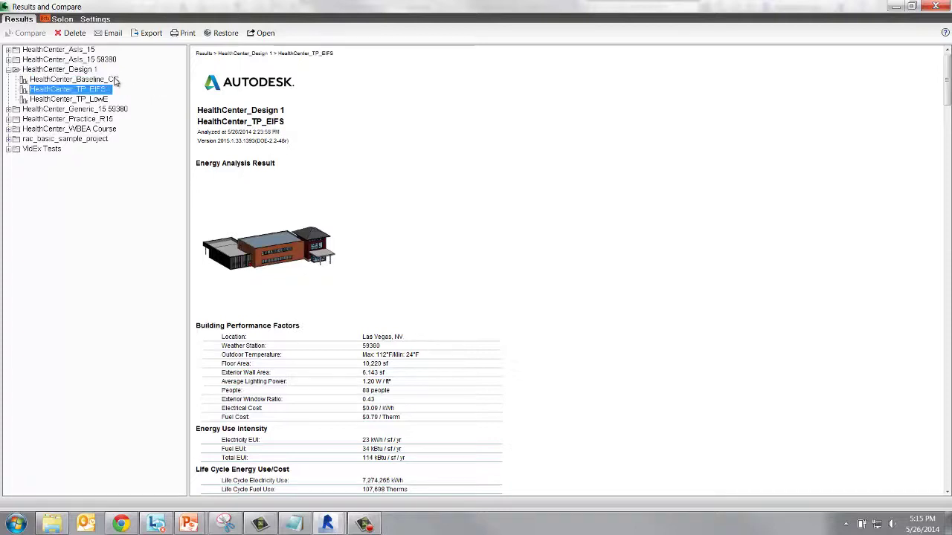
{"action": "left_click", "coordinate": [116, 80]}
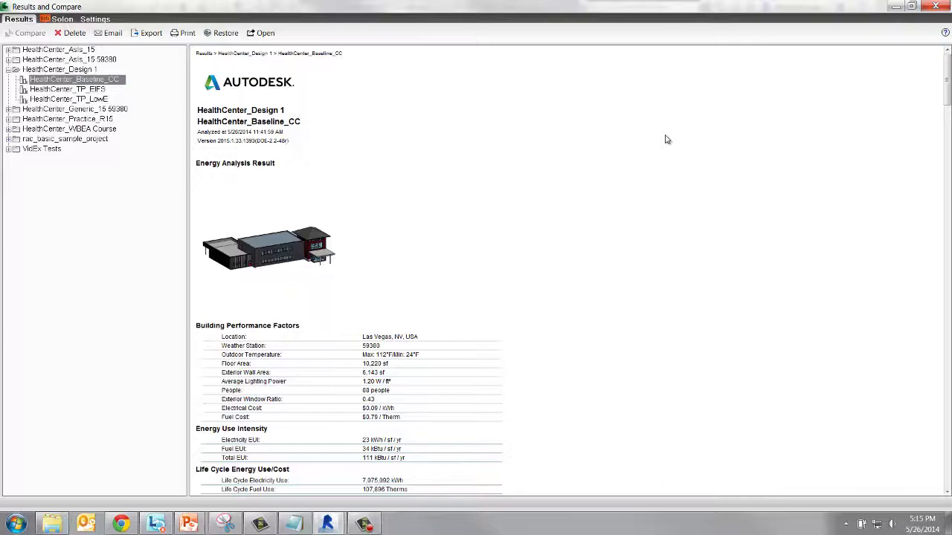
{"action": "scroll", "coordinate": [666, 140], "scroll_direction": "down", "scroll_amount": 2}
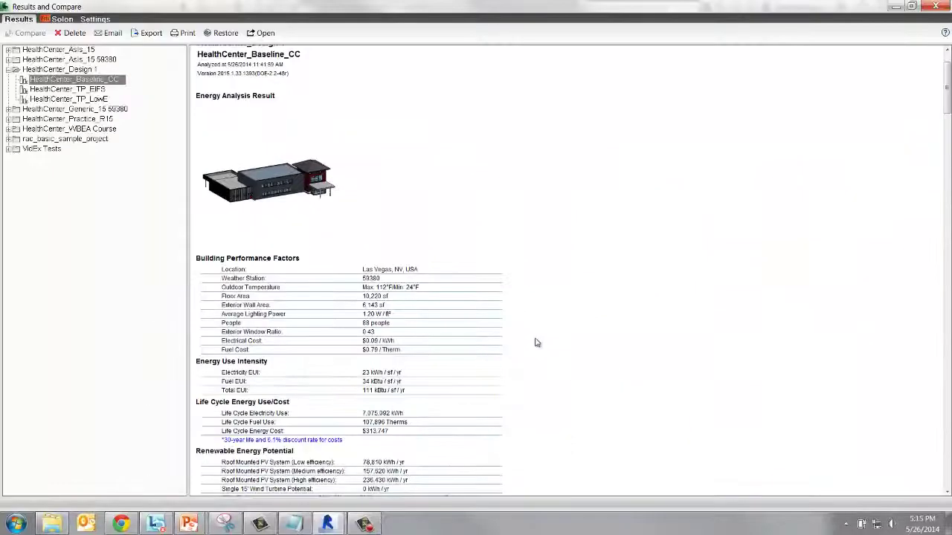
Scroll the baseline report past Annual Carbon Emissions to the Fuel and Electricity pie charts.
{"action": "scroll", "coordinate": [536, 343], "scroll_direction": "down", "scroll_amount": 1}
{"action": "scroll", "coordinate": [536, 343], "scroll_direction": "down", "scroll_amount": 1}
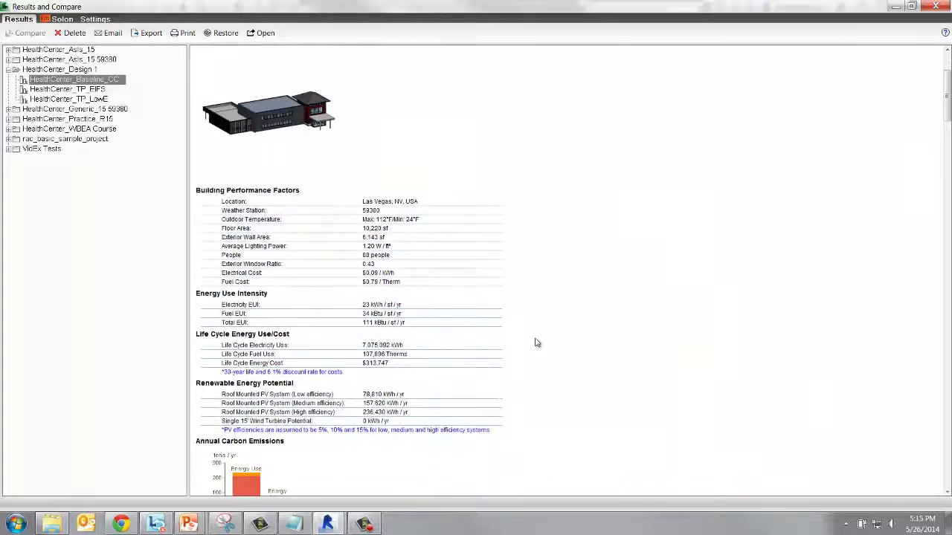
{"action": "scroll", "coordinate": [537, 343], "scroll_direction": "down", "scroll_amount": 1}
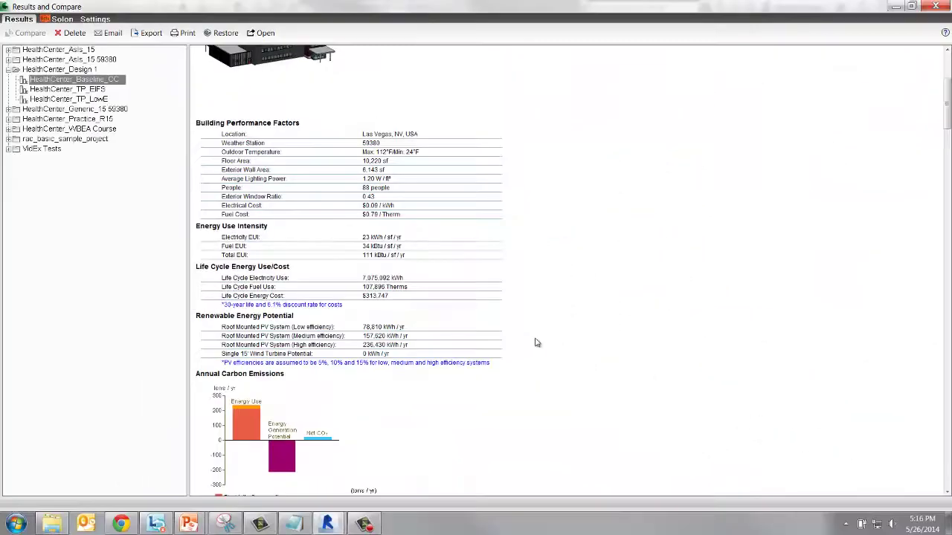
{"action": "scroll", "coordinate": [540, 340], "scroll_direction": "down", "scroll_amount": 4}
{"action": "scroll", "coordinate": [541, 340], "scroll_direction": "down", "scroll_amount": 5}
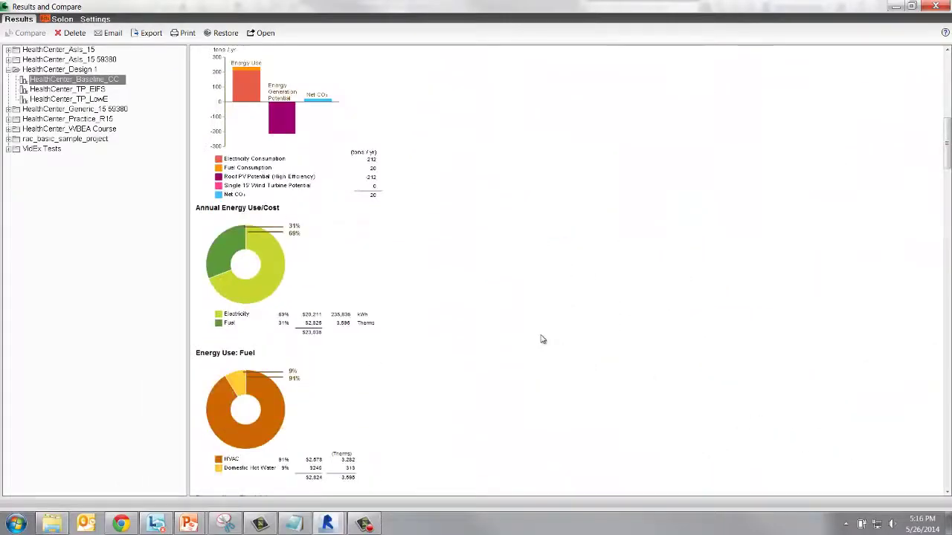
{"action": "scroll", "coordinate": [541, 340], "scroll_direction": "down", "scroll_amount": 4}
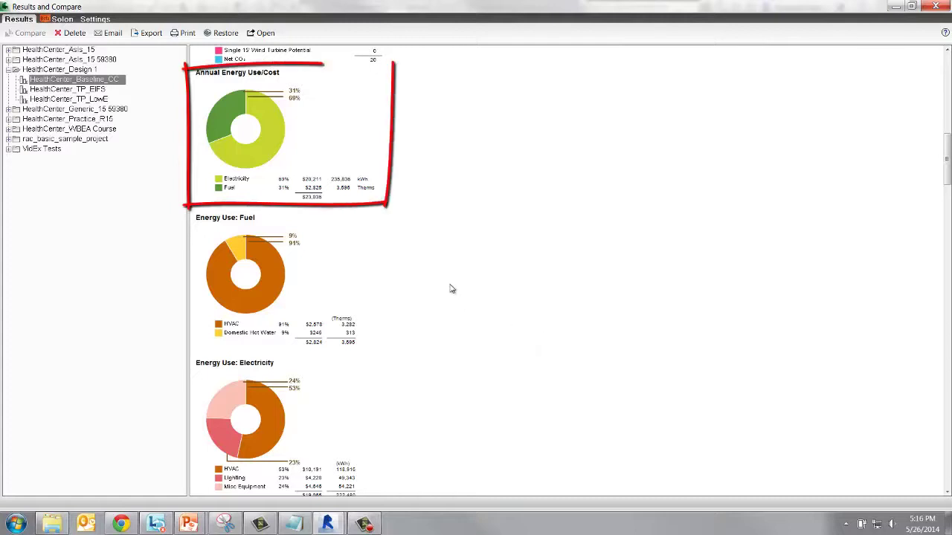
{"action": "scroll", "coordinate": [479, 280], "scroll_direction": "down", "scroll_amount": 2}
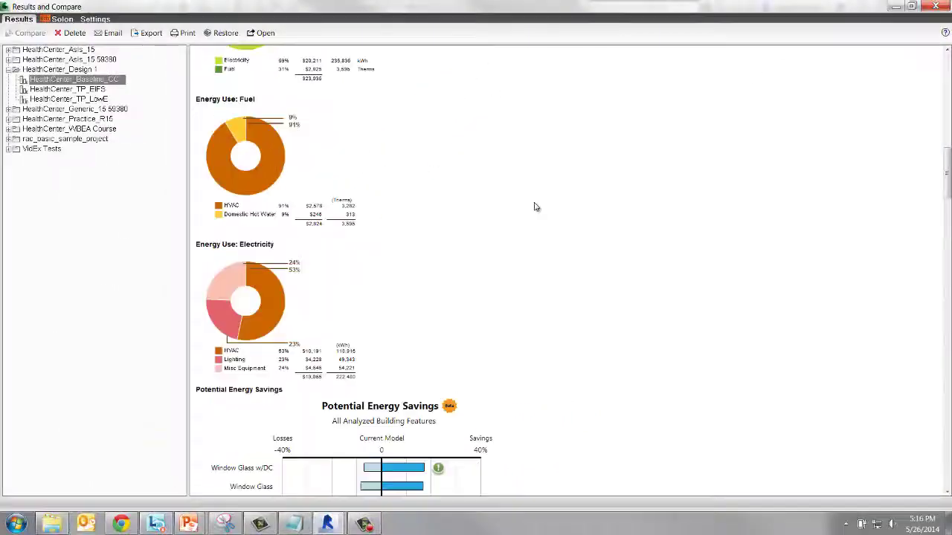
Scroll the baseline report further down to the Potential Energy Savings feature chart.
{"action": "scroll", "coordinate": [534, 207], "scroll_direction": "down", "scroll_amount": 3}
{"action": "scroll", "coordinate": [534, 207], "scroll_direction": "down", "scroll_amount": 2}
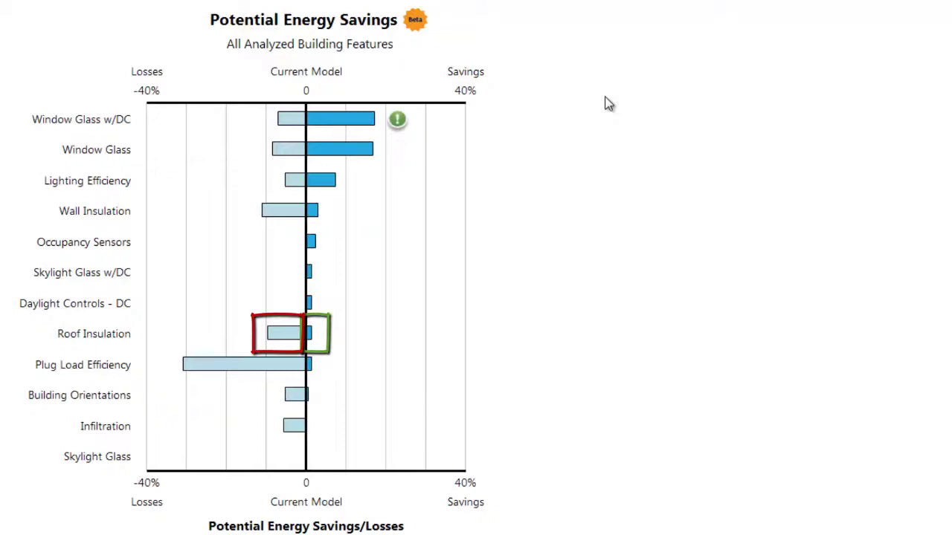
{"action": "scroll", "coordinate": [571, 170], "scroll_direction": "down", "scroll_amount": 3}
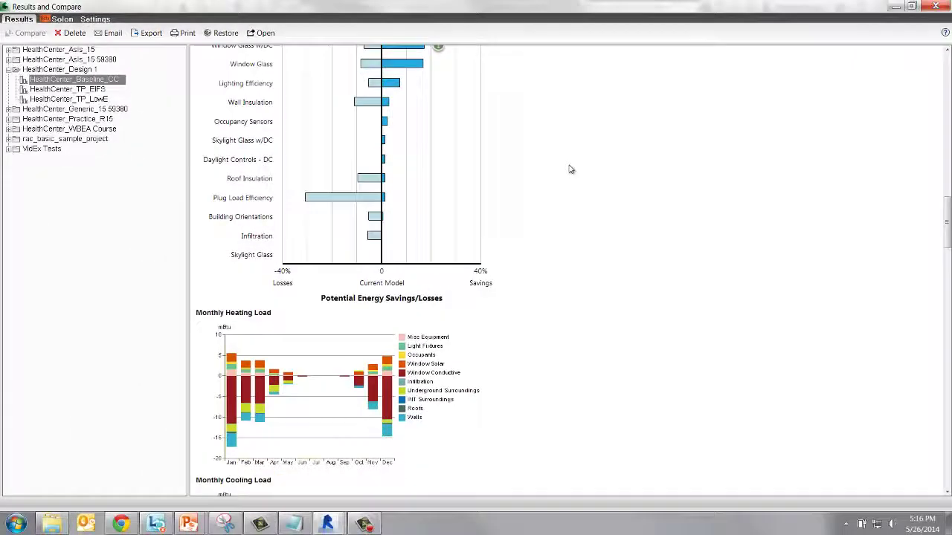
Scroll down until both Monthly Heating Load and Monthly Cooling Load charts are visible.
{"action": "scroll", "coordinate": [570, 170], "scroll_direction": "down", "scroll_amount": 2}
{"action": "scroll", "coordinate": [571, 169], "scroll_direction": "down", "scroll_amount": 1}
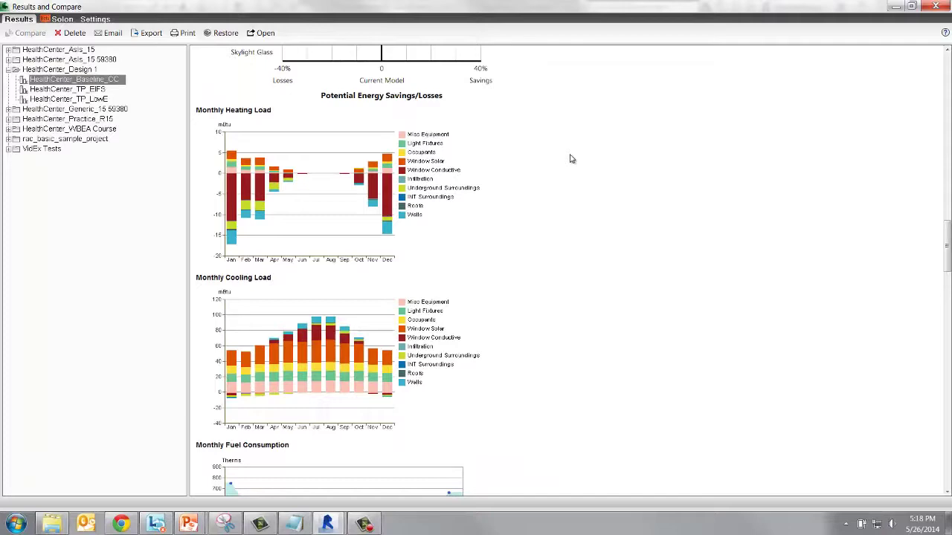
{"action": "scroll", "coordinate": [571, 158], "scroll_direction": "down", "scroll_amount": 2}
{"action": "scroll", "coordinate": [571, 158], "scroll_direction": "down", "scroll_amount": 3}
{"action": "scroll", "coordinate": [571, 158], "scroll_direction": "down", "scroll_amount": 4}
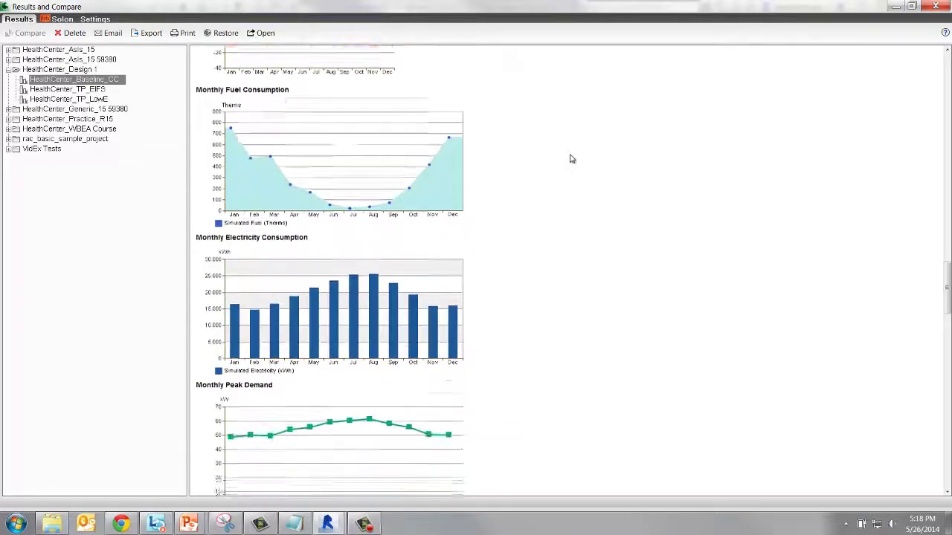
{"action": "scroll", "coordinate": [572, 159], "scroll_direction": "down", "scroll_amount": 6}
{"action": "scroll", "coordinate": [571, 159], "scroll_direction": "down", "scroll_amount": 3}
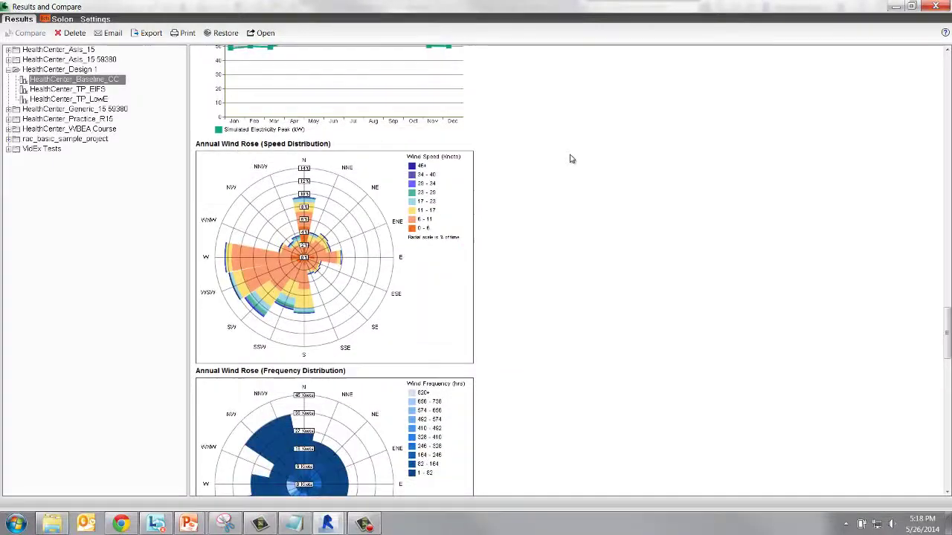
{"action": "scroll", "coordinate": [571, 159], "scroll_direction": "down", "scroll_amount": 3}
{"action": "scroll", "coordinate": [571, 159], "scroll_direction": "down", "scroll_amount": 8}
{"action": "scroll", "coordinate": [571, 158], "scroll_direction": "down", "scroll_amount": 9}
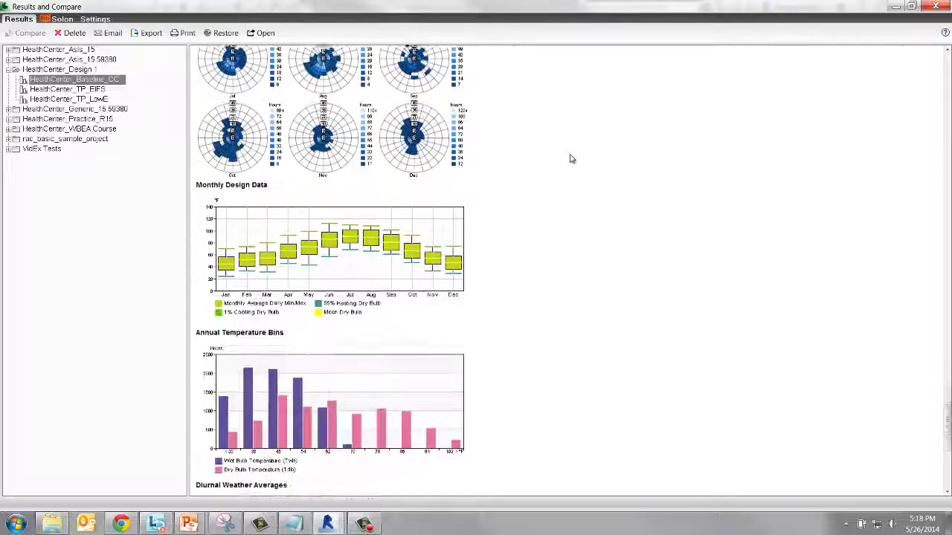
{"action": "scroll", "coordinate": [571, 158], "scroll_direction": "down", "scroll_amount": 2}
{"action": "scroll", "coordinate": [571, 158], "scroll_direction": "down", "scroll_amount": 6}
{"action": "scroll", "coordinate": [571, 159], "scroll_direction": "down", "scroll_amount": 1}
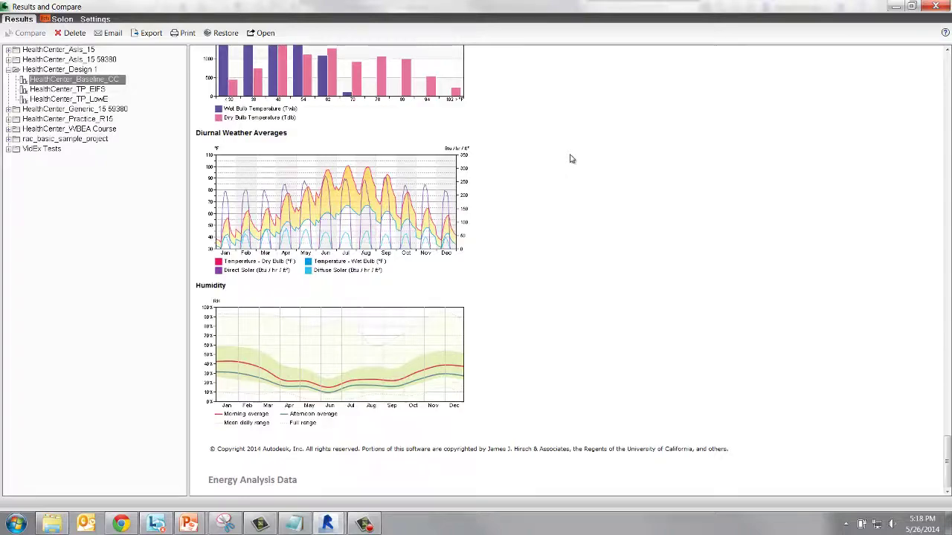
{"action": "scroll", "coordinate": [571, 159], "scroll_direction": "up", "scroll_amount": 4}
{"action": "scroll", "coordinate": [571, 159], "scroll_direction": "up", "scroll_amount": 5}
{"action": "scroll", "coordinate": [571, 158], "scroll_direction": "up", "scroll_amount": 6}
{"action": "scroll", "coordinate": [571, 158], "scroll_direction": "up", "scroll_amount": 3}
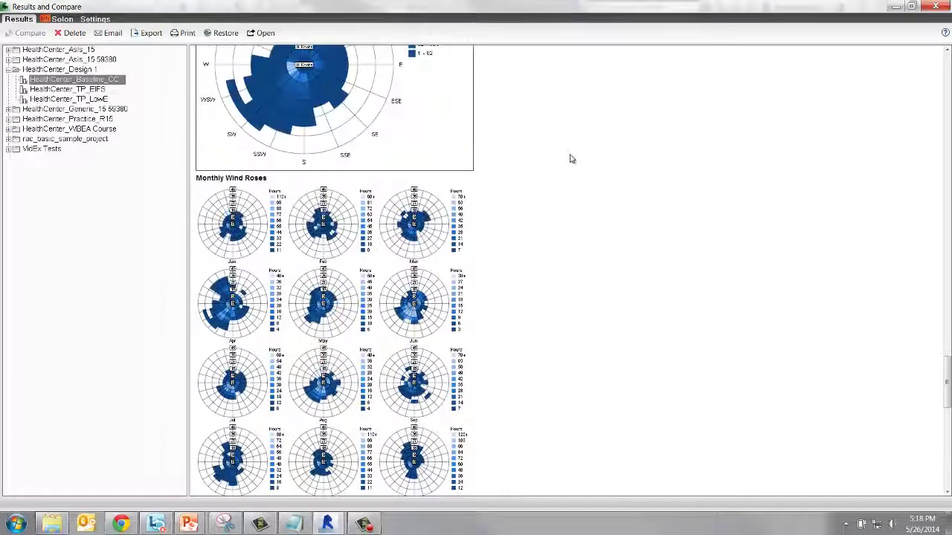
{"action": "scroll", "coordinate": [571, 158], "scroll_direction": "up", "scroll_amount": 8}
{"action": "scroll", "coordinate": [571, 158], "scroll_direction": "up", "scroll_amount": 3}
{"action": "scroll", "coordinate": [571, 158], "scroll_direction": "up", "scroll_amount": 10}
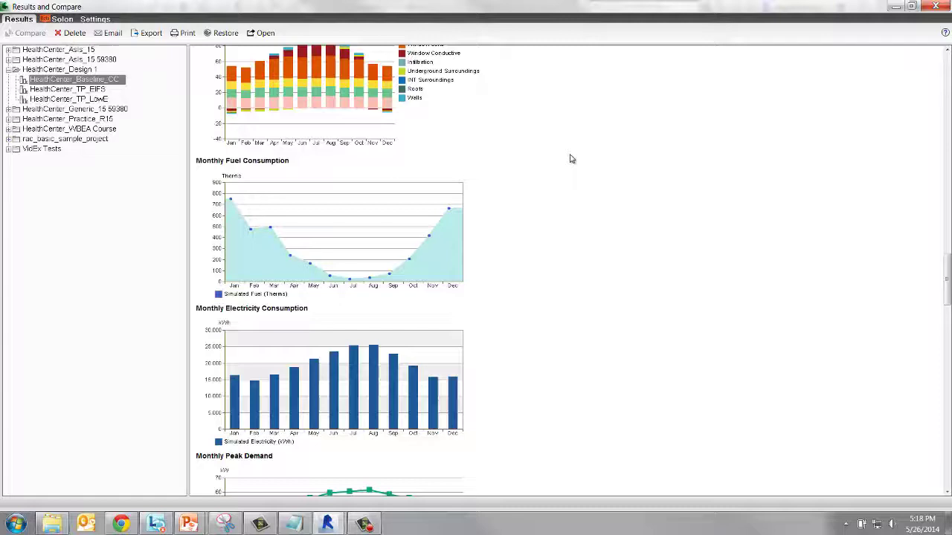
{"action": "scroll", "coordinate": [571, 159], "scroll_direction": "up", "scroll_amount": 5}
{"action": "scroll", "coordinate": [571, 159], "scroll_direction": "up", "scroll_amount": 2}
{"action": "scroll", "coordinate": [560, 162], "scroll_direction": "up", "scroll_amount": 2}
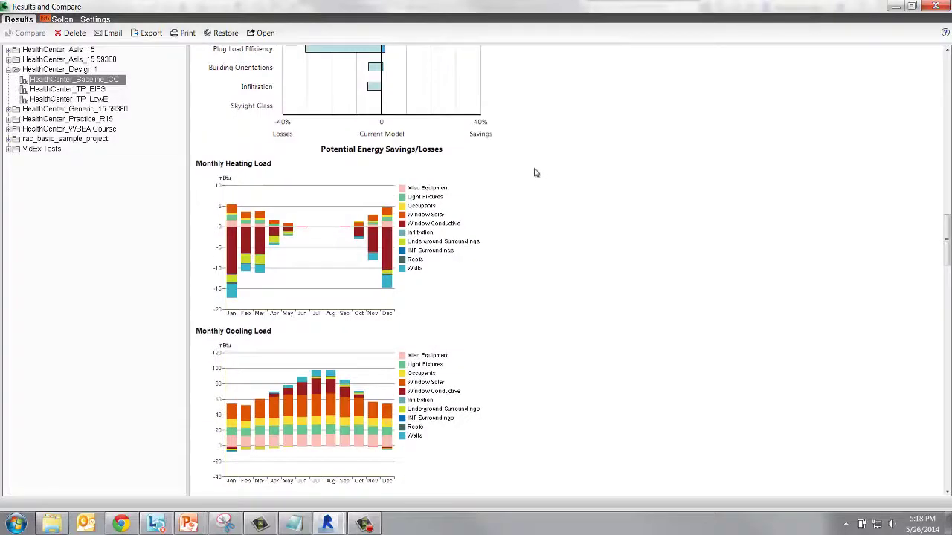
Open the baseline's Monthly Heating Load chart in its standalone detailed view.
{"action": "left_click", "coordinate": [333, 253]}
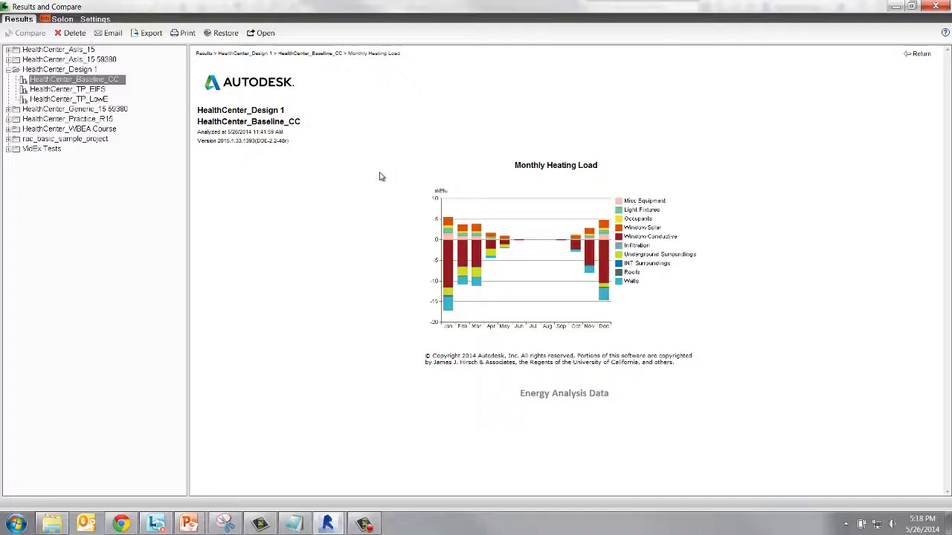
Select the HealthCenter_TP_EIFS and HealthCenter_TP_LowE runs together and generate their Compare report.
{"action": "left_click", "coordinate": [473, 218]}
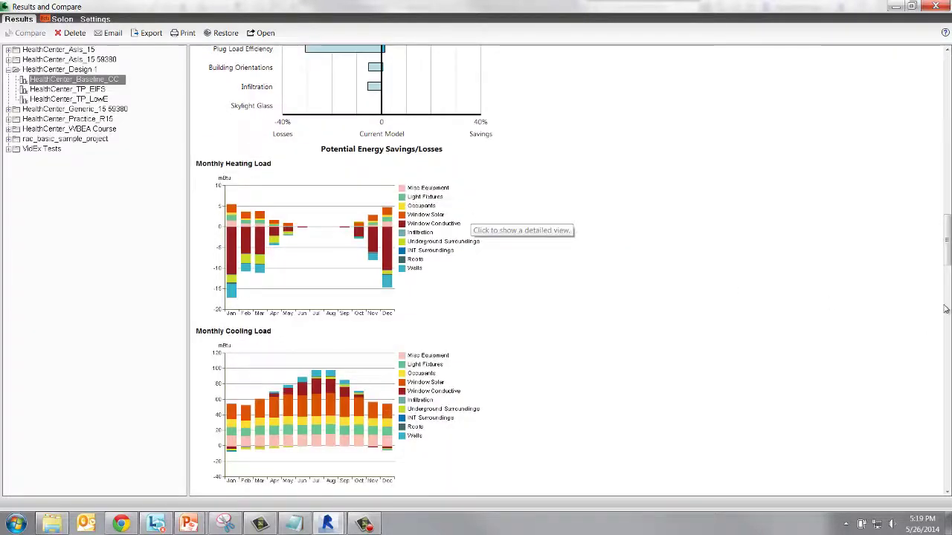
{"action": "mouse_move", "coordinate": [948, 260]}
{"action": "left_mouse_down"}
{"action": "mouse_move", "coordinate": [948, 192]}
{"action": "mouse_move", "coordinate": [923, 77]}
{"action": "left_mouse_up"}
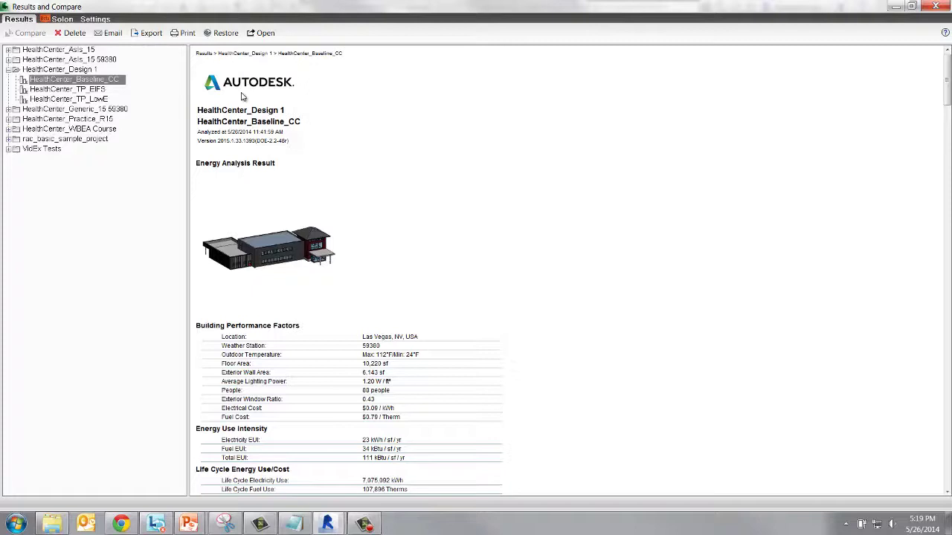
{"action": "left_click", "coordinate": [99, 90]}
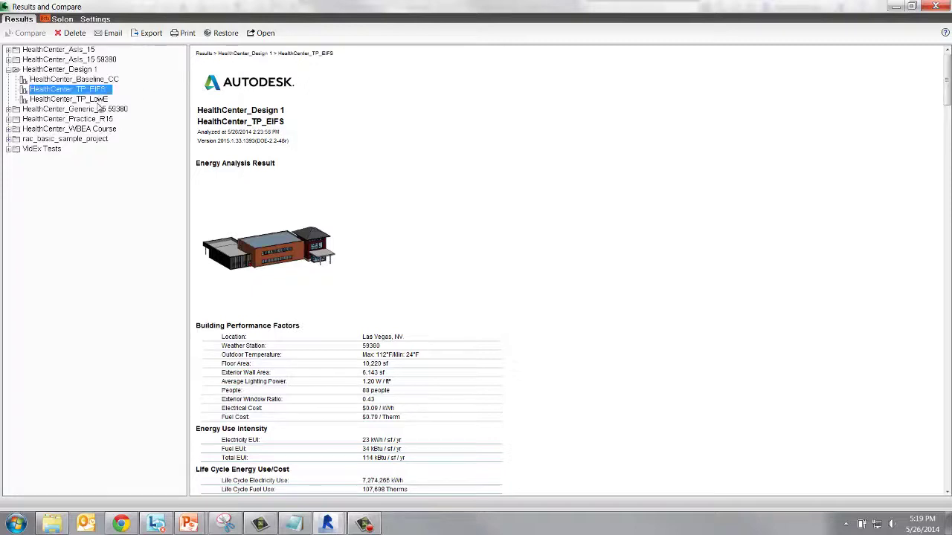
{"action": "left_click", "coordinate": [96, 99], "text": "ctrl"}
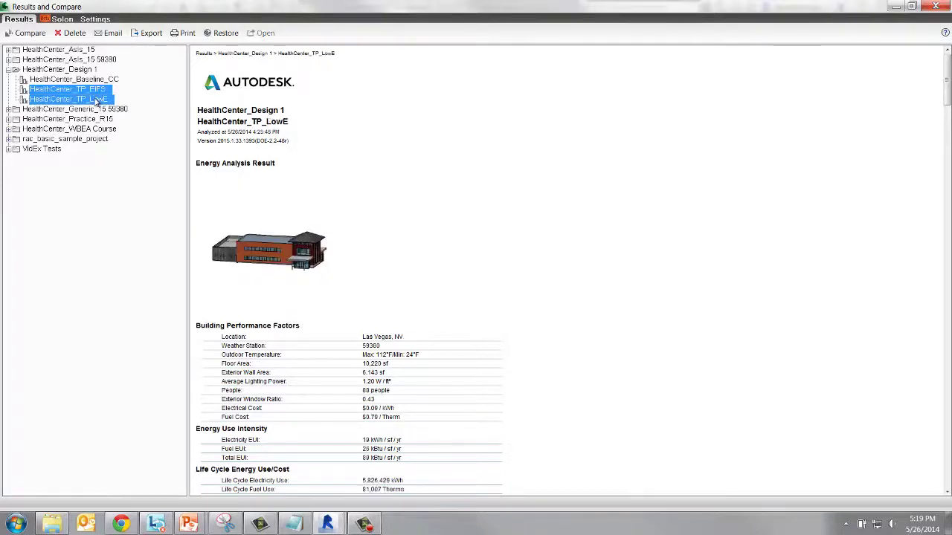
{"action": "left_click", "coordinate": [42, 33]}
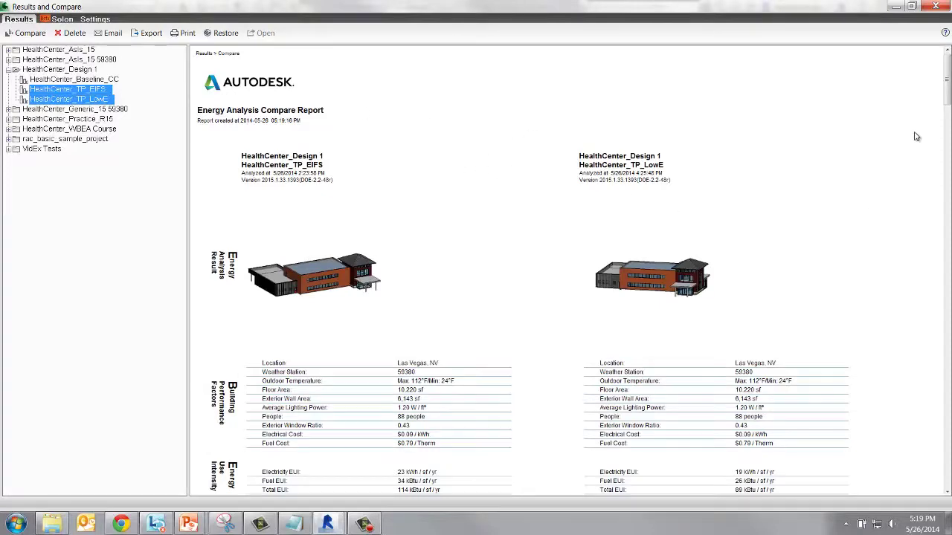
Scroll the compare report down to both runs' Potential Energy Savings bar charts.
{"action": "left_click_drag", "start_coordinate": [948, 86], "coordinate": [948, 98]}
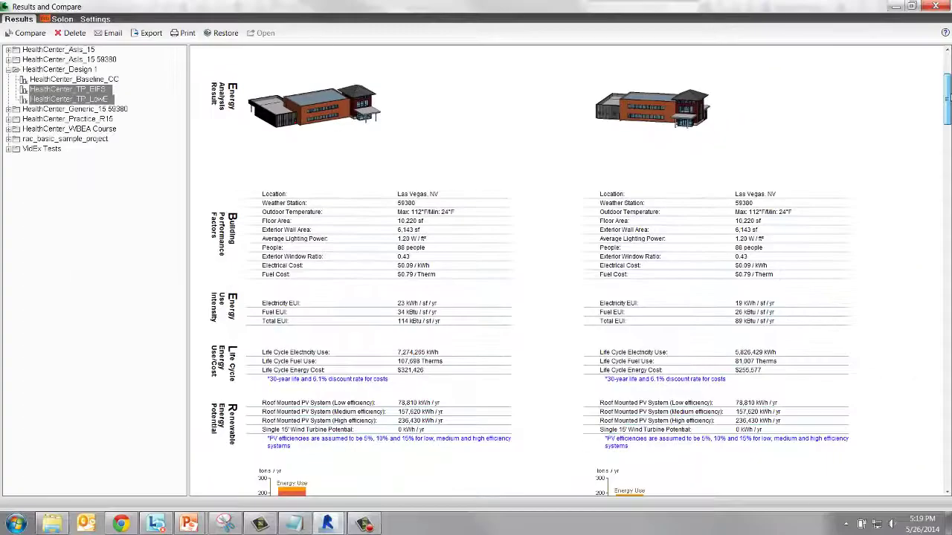
{"action": "scroll", "coordinate": [565, 298], "scroll_direction": "down", "scroll_amount": 3}
{"action": "scroll", "coordinate": [566, 298], "scroll_direction": "down", "scroll_amount": 3}
{"action": "left_click_drag", "start_coordinate": [946, 133], "coordinate": [942, 206]}
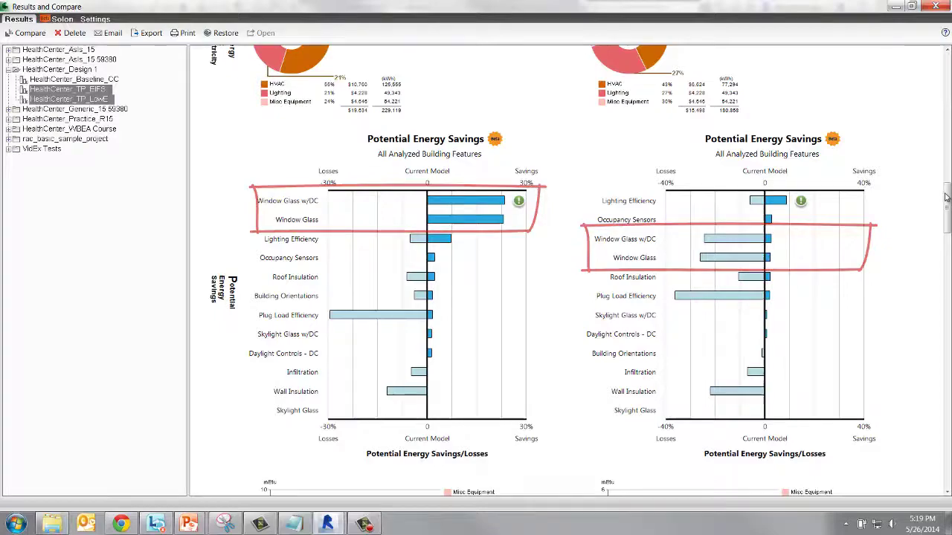
Check both runs' monthly load charts, then return to the top EUI comparison (89 vs 114).
{"action": "left_click_drag", "start_coordinate": [945, 198], "coordinate": [945, 220]}
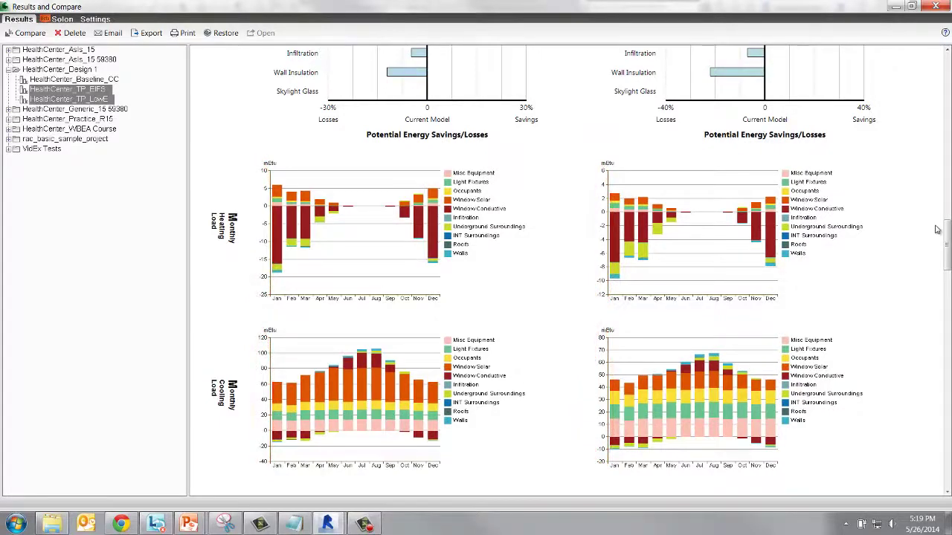
{"action": "left_click_drag", "start_coordinate": [946, 238], "coordinate": [936, 62]}
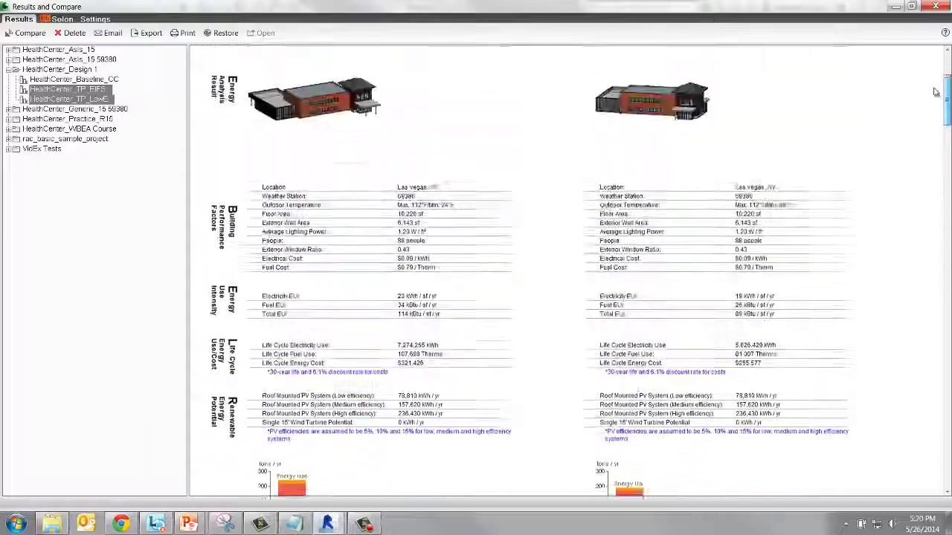